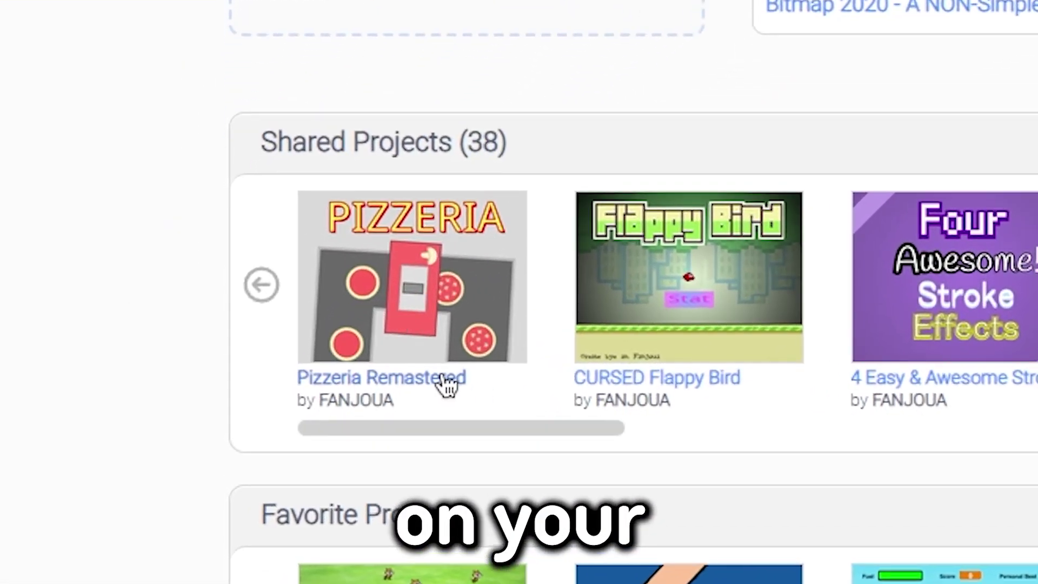
Open Pizzeria Remastered and post a comment with a link promoting the other project
{"action": "left_click", "coordinate": [447, 387]}
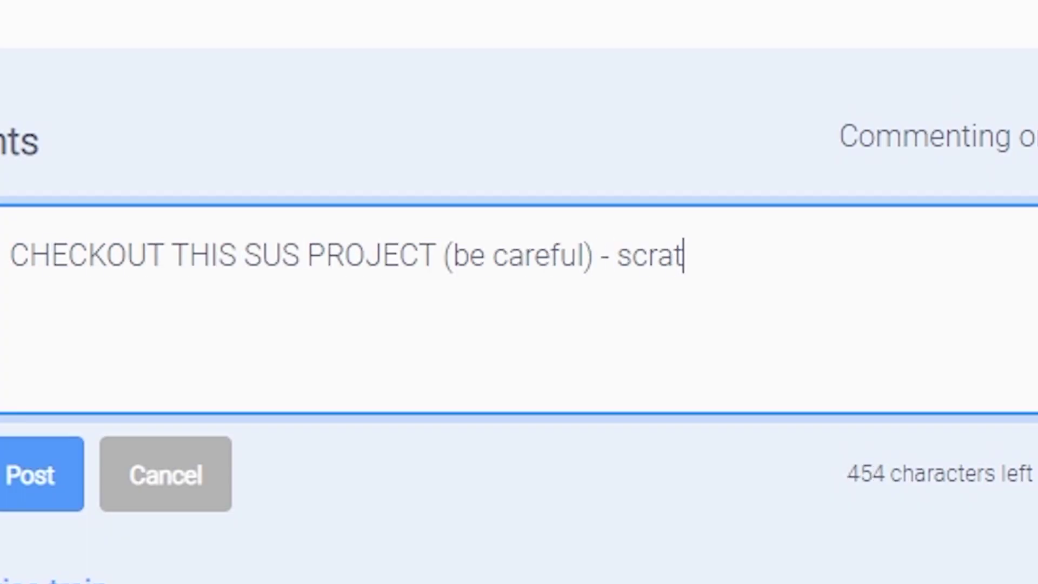
{"action": "type", "text": "ch.mit.edu/420420420420"}
{"action": "left_click", "coordinate": [29, 479]}
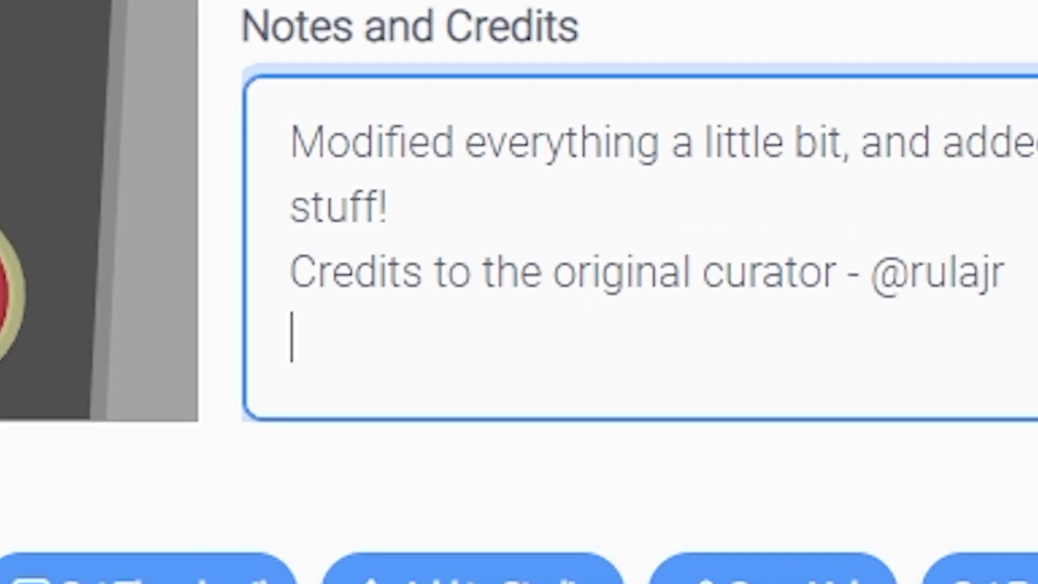
{"action": "type", "text": "OHH CHECKOU"}
{"action": "type", "text": "T MY NEW PROJECT IS"}
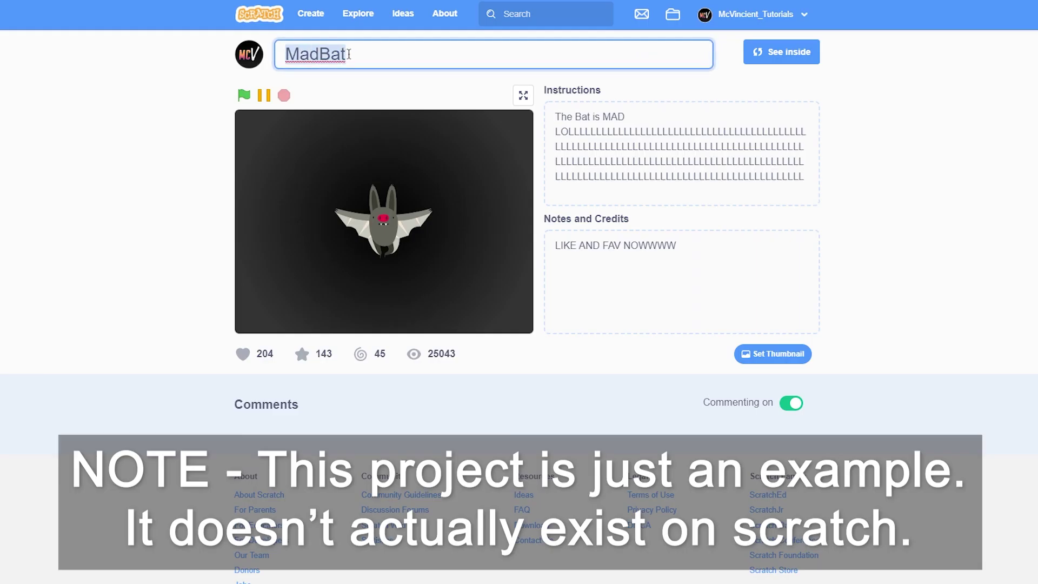
Finish the title edit, run to the end screen, and reveal the ProjectLink panel
{"action": "left_click", "coordinate": [342, 116]}
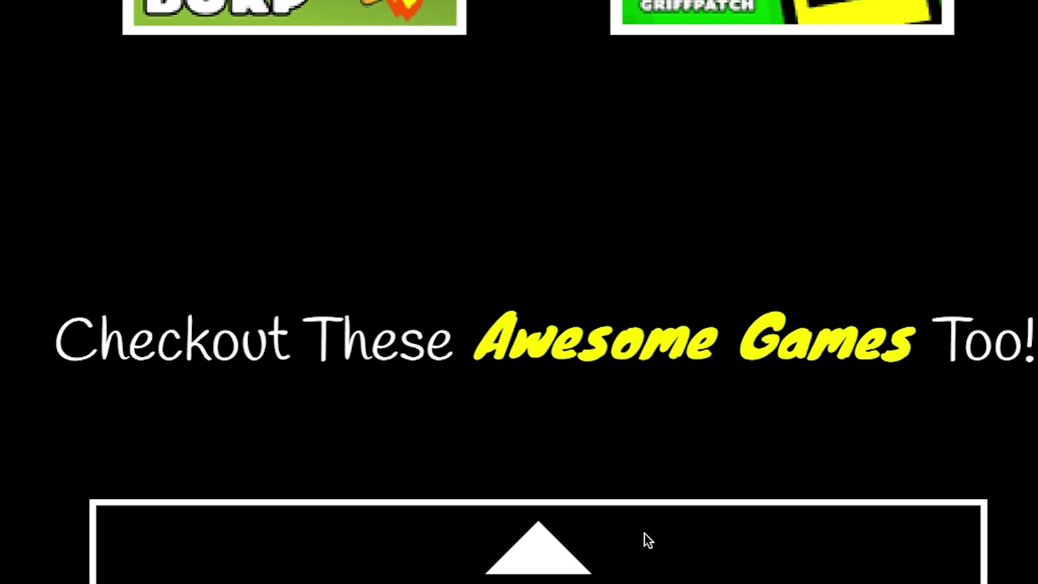
{"action": "left_click", "coordinate": [645, 538]}
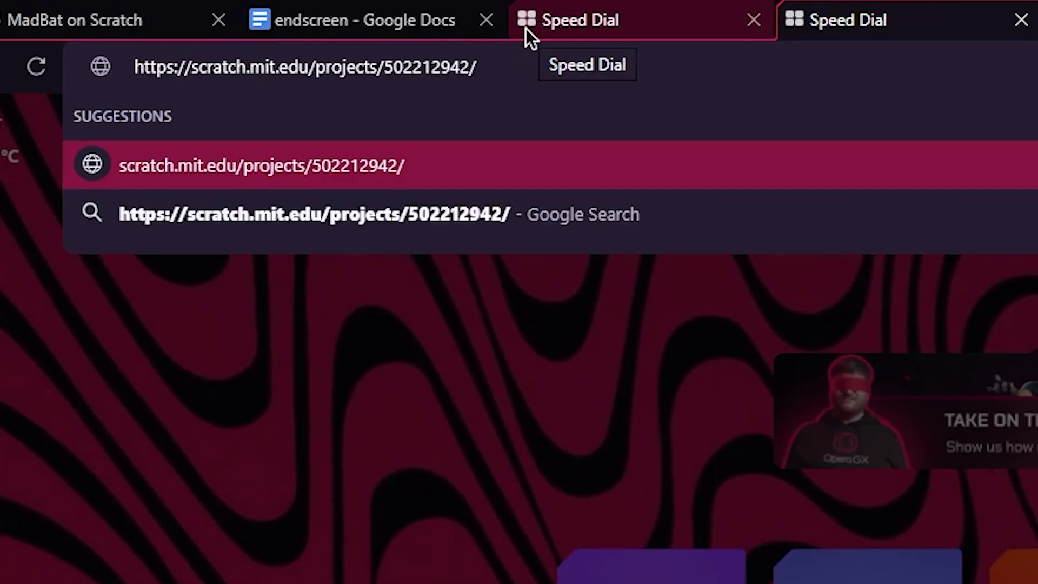
Load the pasted Scratch project URL, then go to the YouTube tutorial tab
{"action": "key", "text": "Return"}
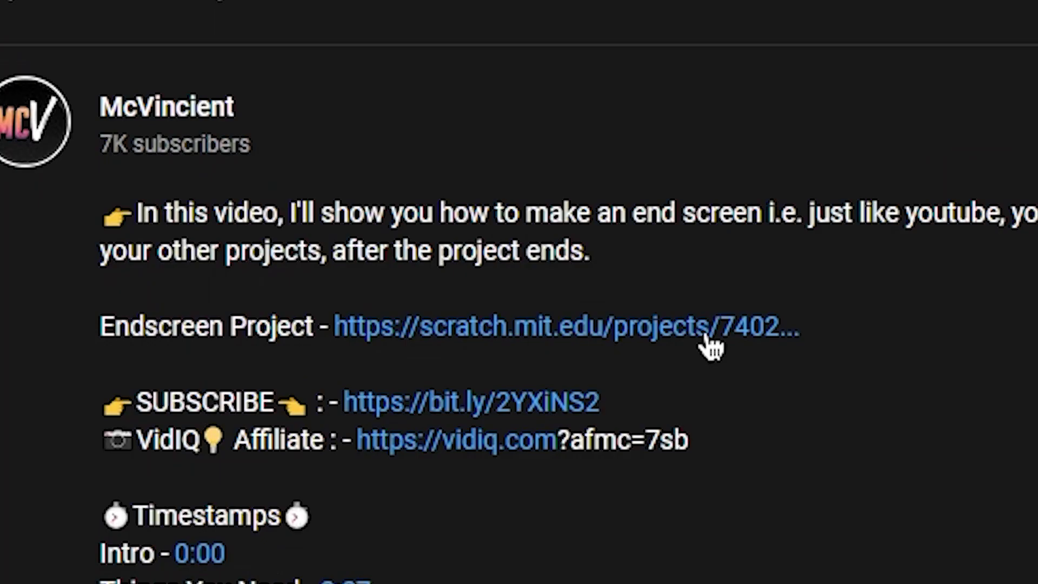
Open the Endscreen Project from the video description and export its EndScreen sprite
{"action": "left_click", "coordinate": [712, 347]}
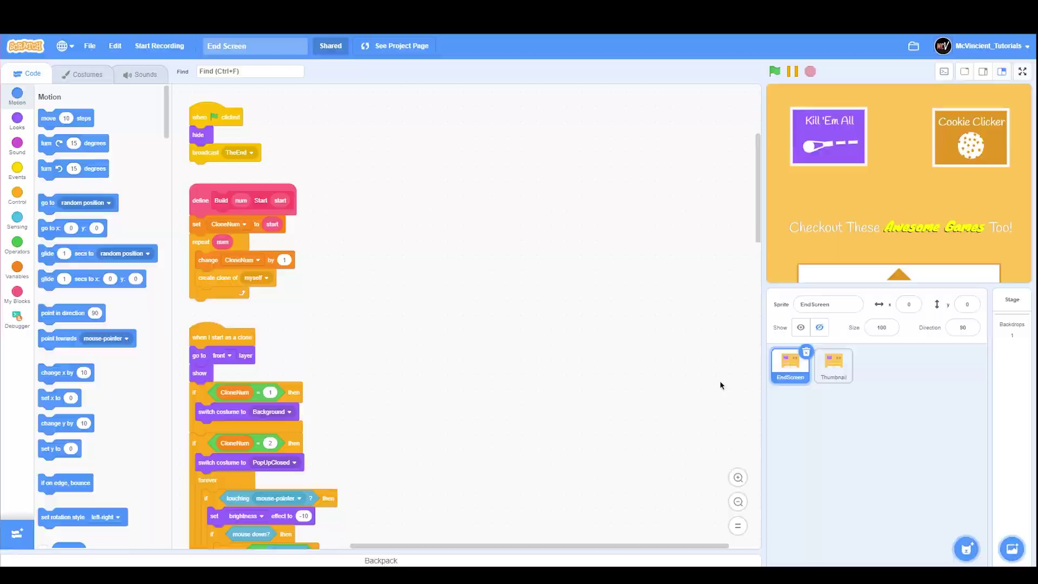
{"action": "right_click", "coordinate": [776, 375]}
{"action": "left_click", "coordinate": [793, 401]}
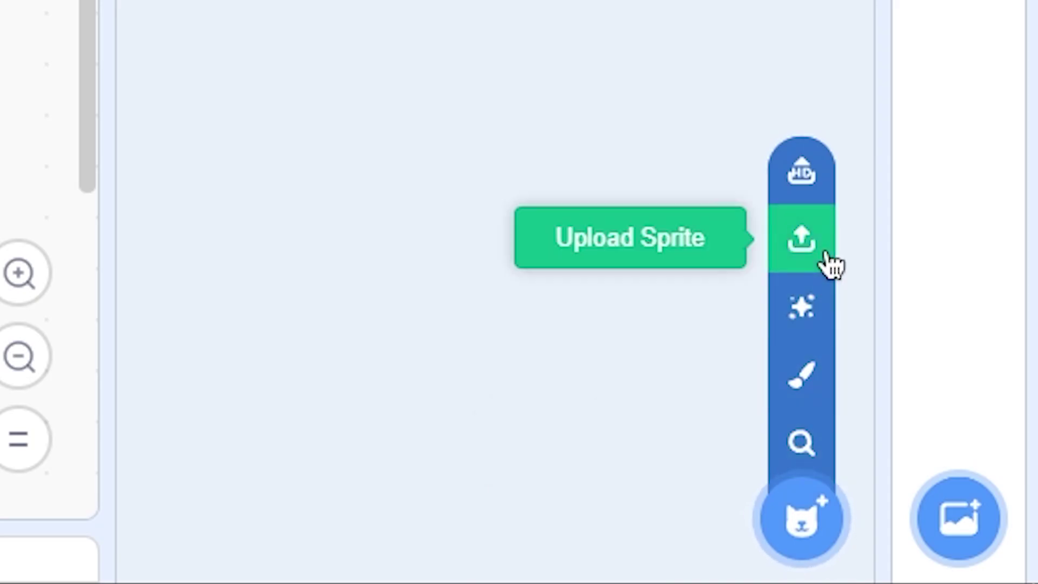
Upload EndScreen (1).sprite3 into the new animation project
{"action": "left_click", "coordinate": [826, 251]}
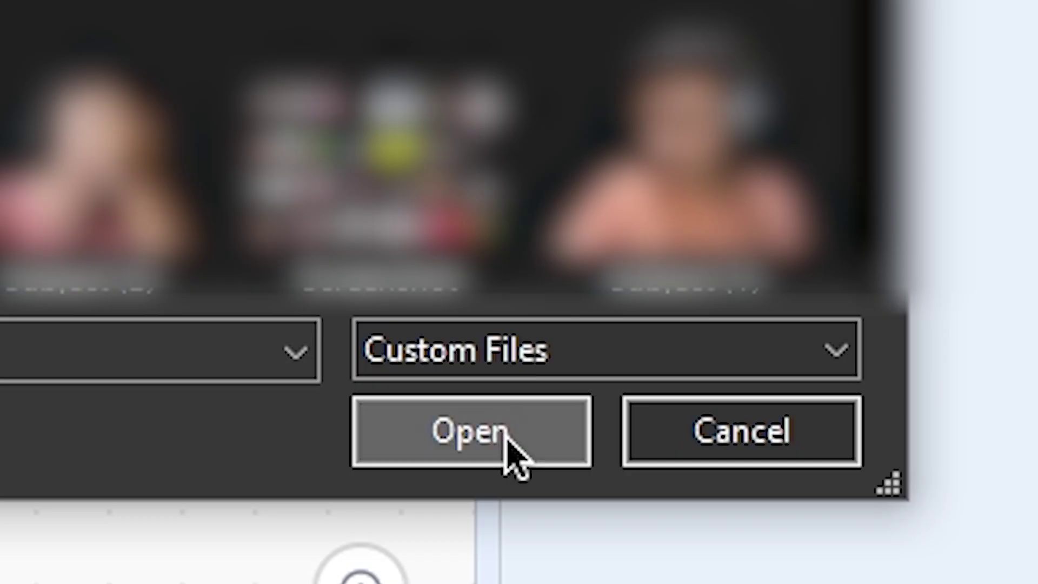
{"action": "left_click", "coordinate": [511, 452]}
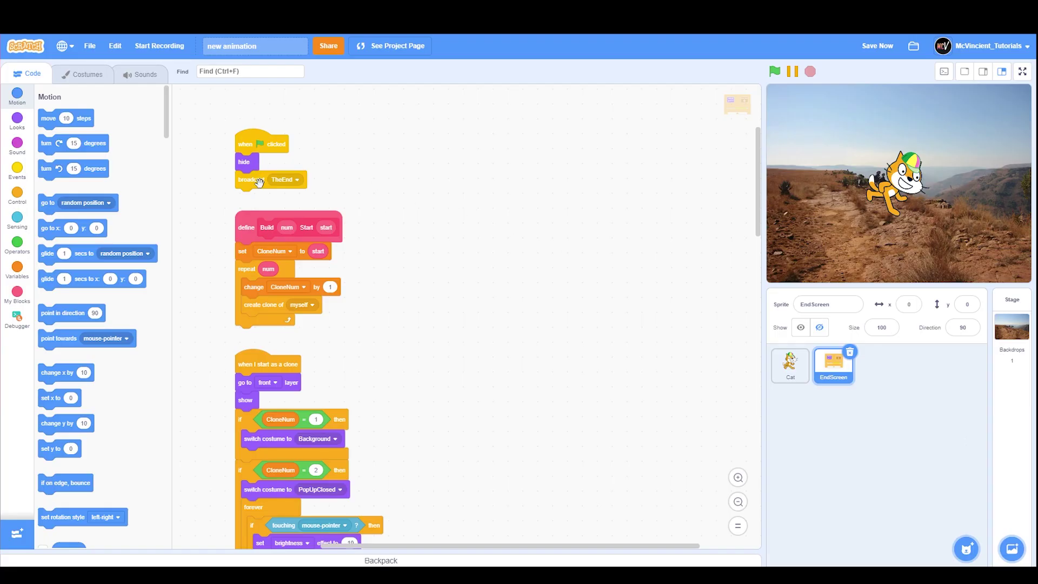
Move broadcast TheEnd from EndScreen's green-flag script to below Cat's final hide block
{"action": "left_click_drag", "start_coordinate": [260, 184], "coordinate": [272, 187]}
{"action": "left_click_drag", "start_coordinate": [438, 329], "coordinate": [28, 336]}
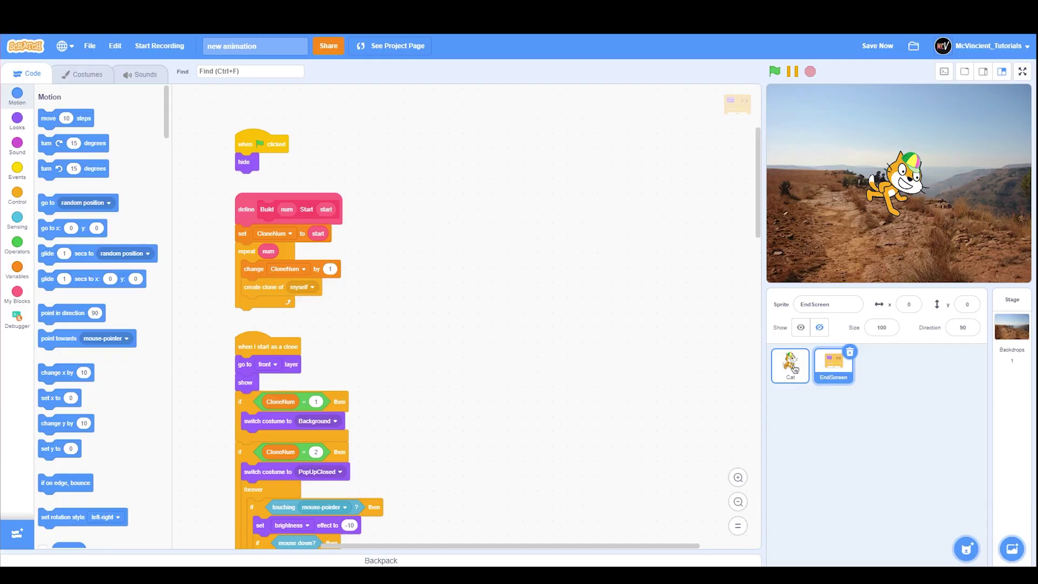
{"action": "left_click", "coordinate": [354, 354]}
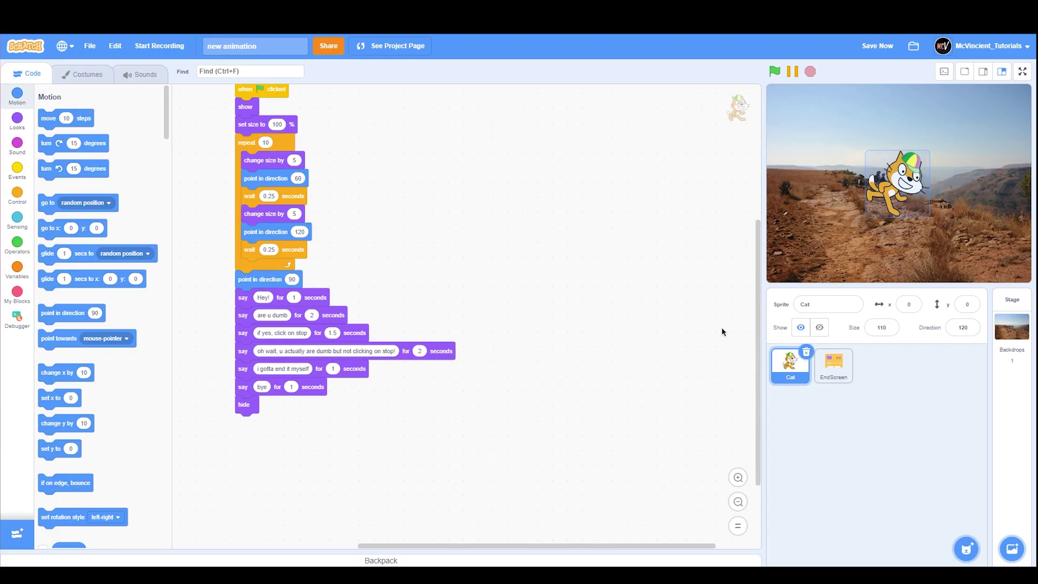
{"action": "scroll", "coordinate": [489, 297], "scroll_direction": "down", "scroll_amount": 2}
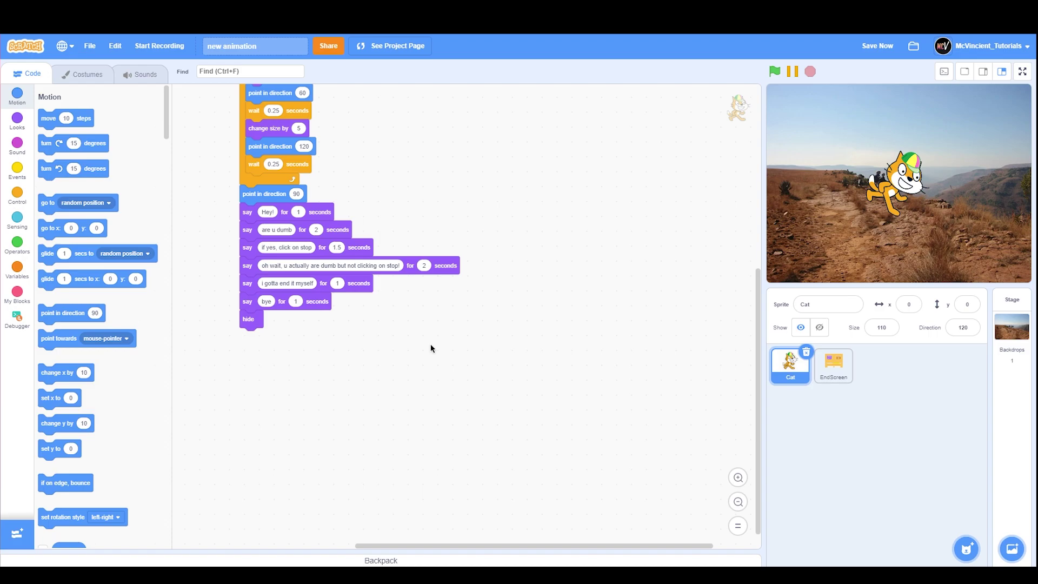
{"action": "left_click", "coordinate": [27, 171]}
{"action": "left_click_drag", "start_coordinate": [83, 324], "coordinate": [292, 355]}
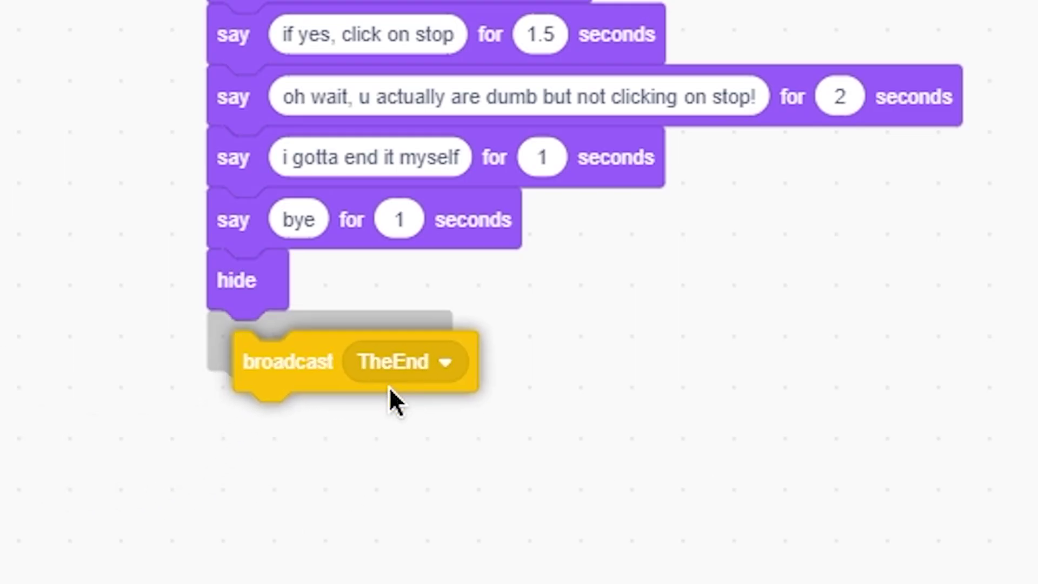
Paste the project 739089875 address into the first Build block's Link field
{"action": "left_click", "coordinate": [825, 369]}
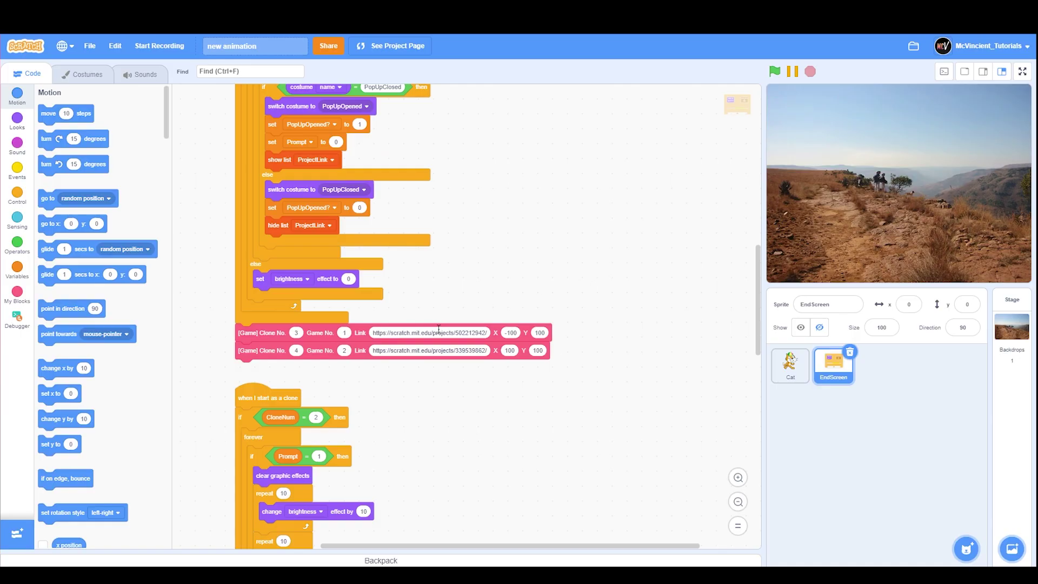
{"action": "left_click", "coordinate": [451, 350]}
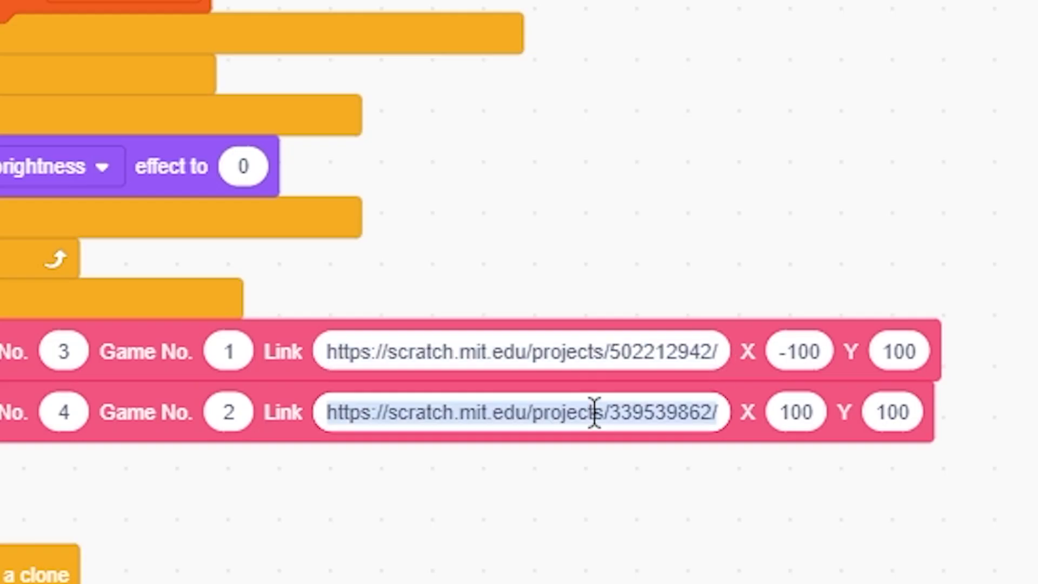
{"action": "left_click", "coordinate": [631, 354]}
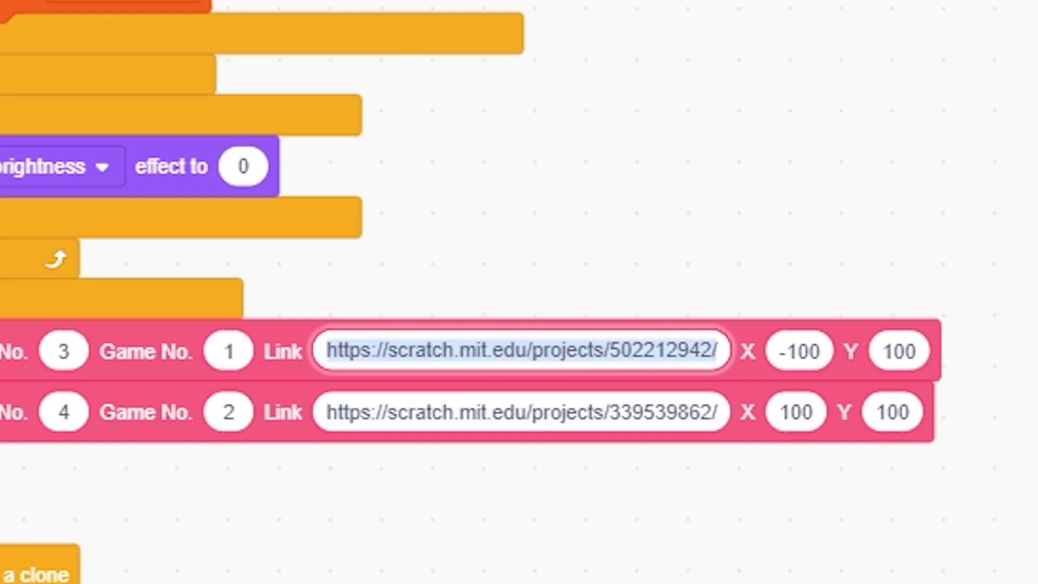
{"action": "left_click", "coordinate": [690, 414]}
{"action": "left_click", "coordinate": [621, 350]}
{"action": "type", "text": "https://scratch.mit.edu/projects/739089875/"}
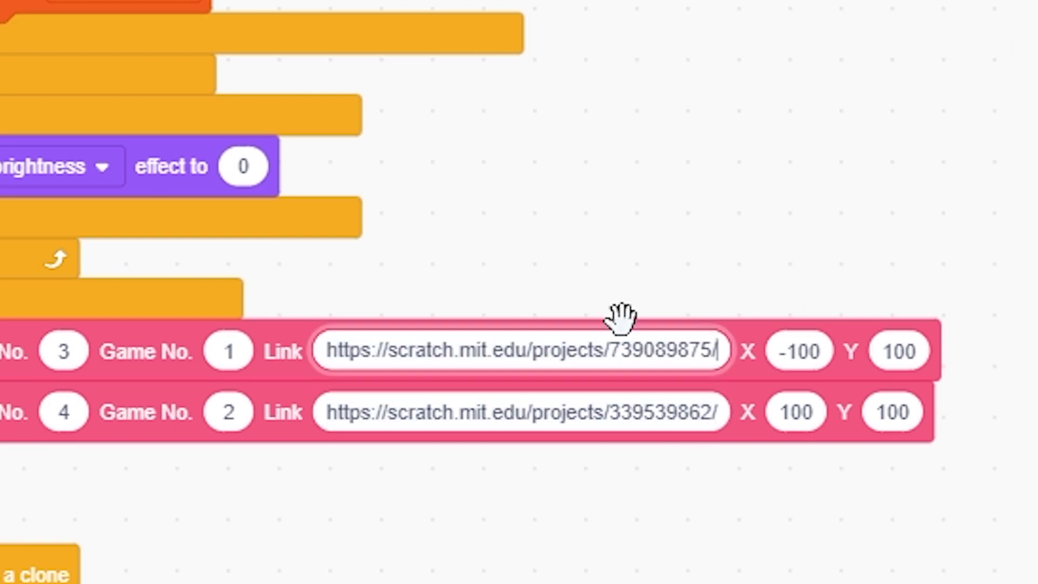
{"action": "left_click", "coordinate": [691, 412]}
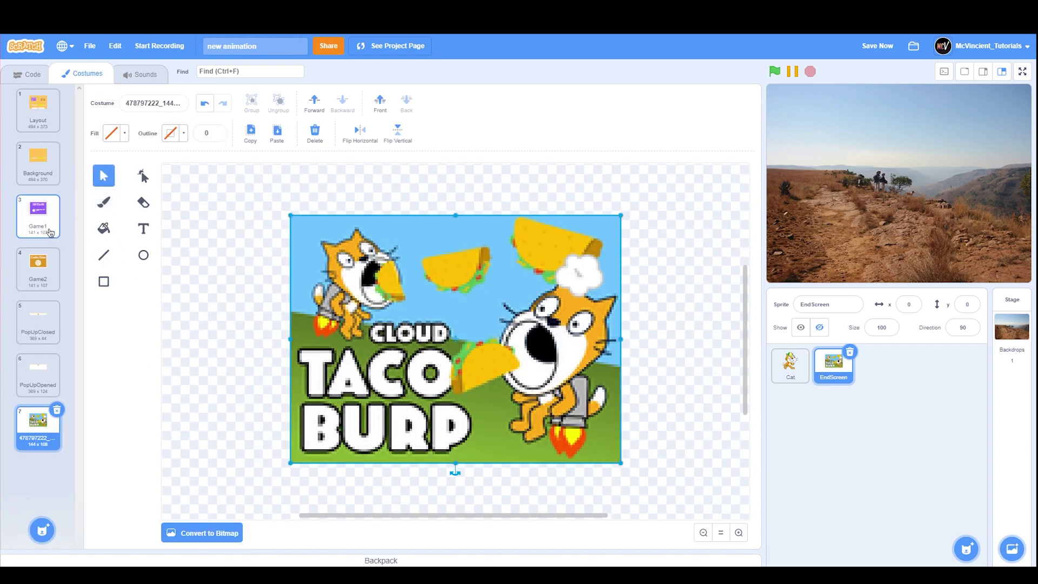
Resize and position the Cloud Taco Burp image within the Game1 costume
{"action": "left_click", "coordinate": [49, 232]}
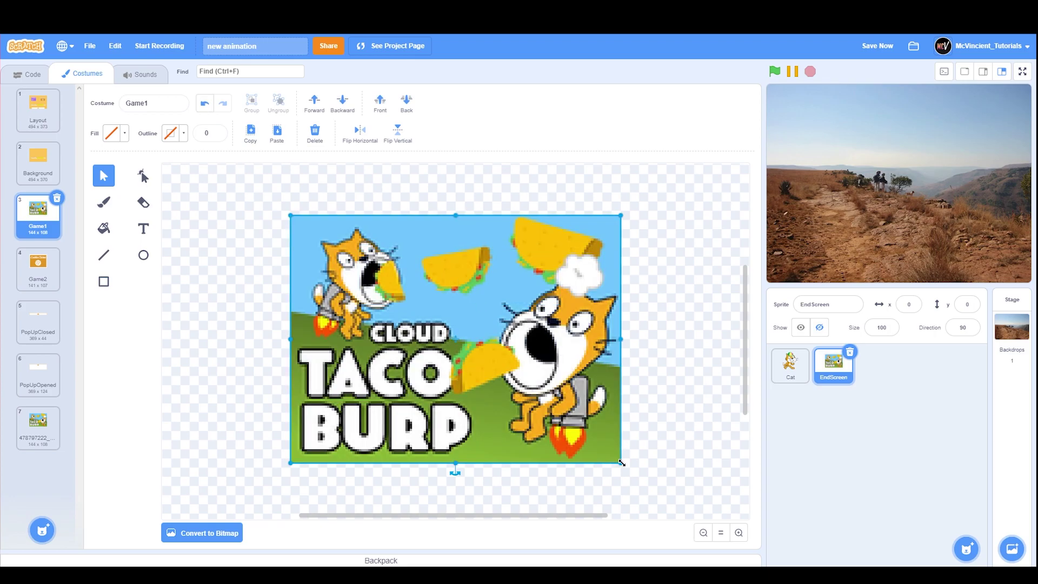
{"action": "left_click_drag", "start_coordinate": [622, 463], "coordinate": [605, 452]}
{"action": "left_click_drag", "start_coordinate": [537, 271], "coordinate": [553, 282]}
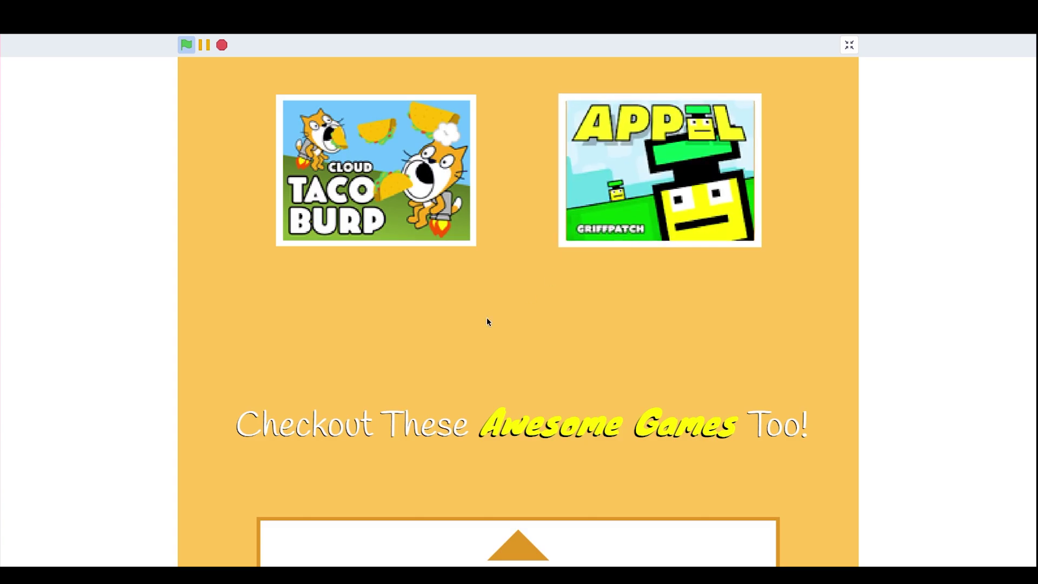
Check that Taco Burp and Appel reveal links 739089875 and 416363052 in full screen
{"action": "left_click", "coordinate": [377, 171]}
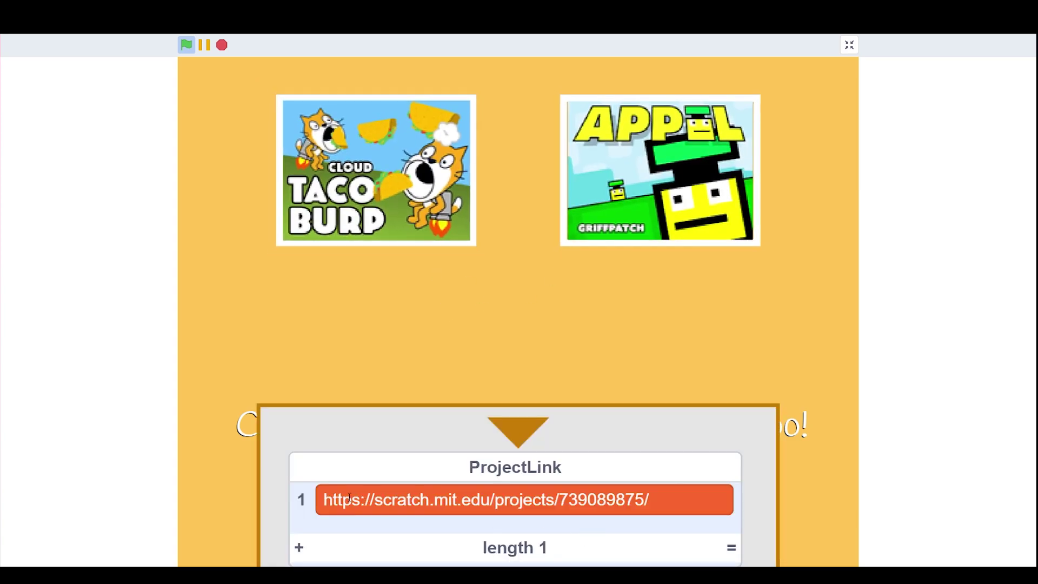
{"action": "left_click", "coordinate": [633, 198]}
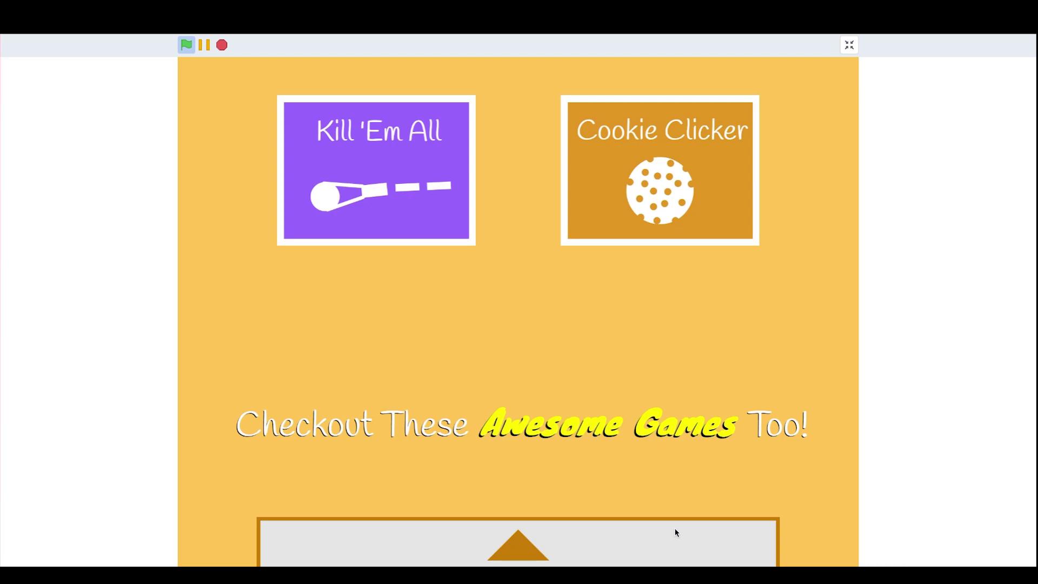
{"action": "left_click", "coordinate": [676, 530]}
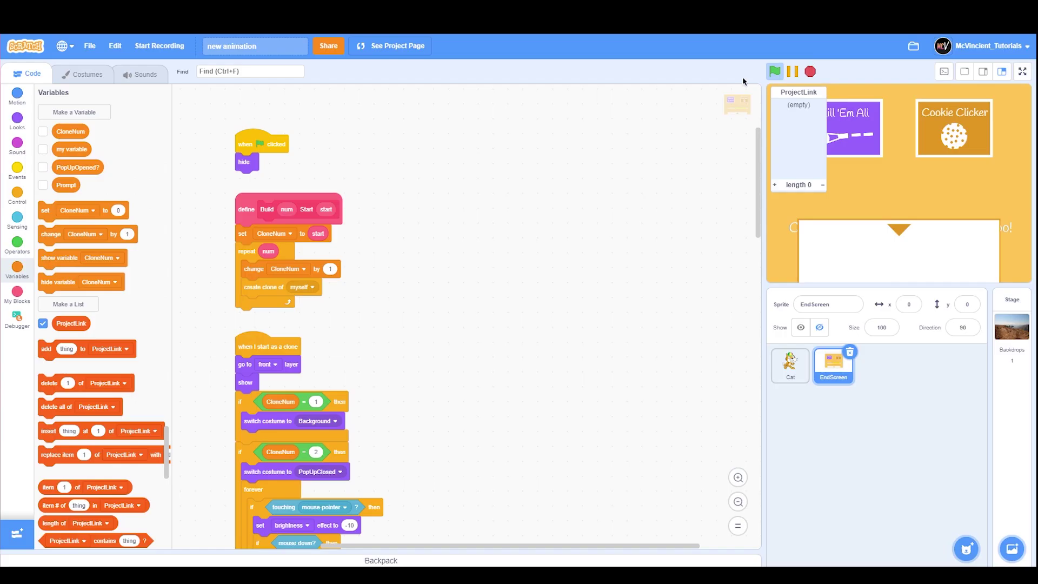
Widen the ProjectLink list monitor and place it inside the white link panel
{"action": "left_click_drag", "start_coordinate": [812, 96], "coordinate": [856, 167]}
{"action": "mouse_move", "coordinate": [867, 257]}
{"action": "left_mouse_down"}
{"action": "mouse_move", "coordinate": [929, 205]}
{"action": "mouse_move", "coordinate": [973, 197]}
{"action": "left_mouse_up"}
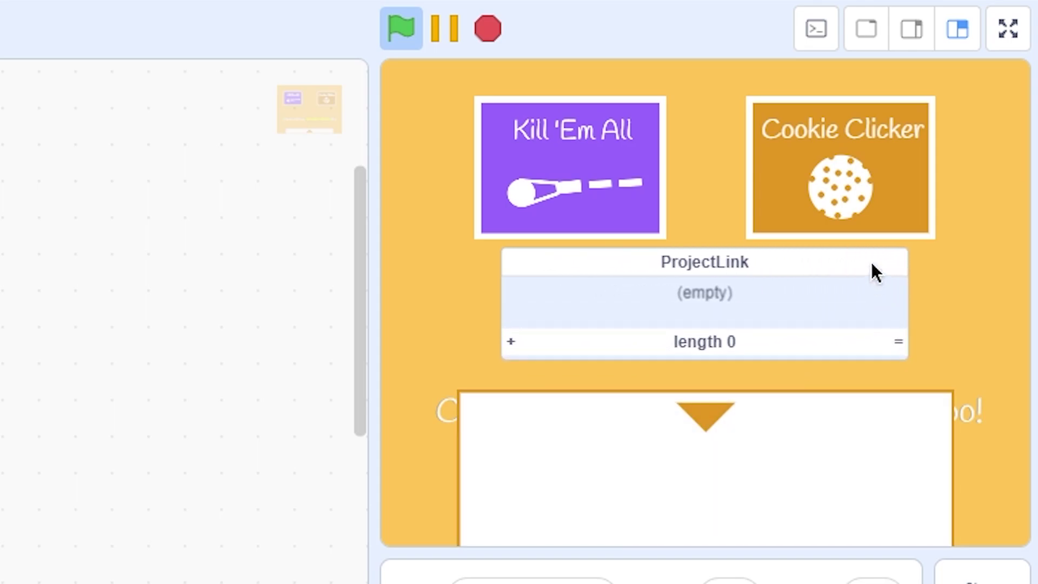
{"action": "mouse_move", "coordinate": [874, 271]}
{"action": "left_mouse_down"}
{"action": "mouse_move", "coordinate": [867, 457]}
{"action": "mouse_move", "coordinate": [900, 457]}
{"action": "mouse_move", "coordinate": [890, 462]}
{"action": "left_mouse_up"}
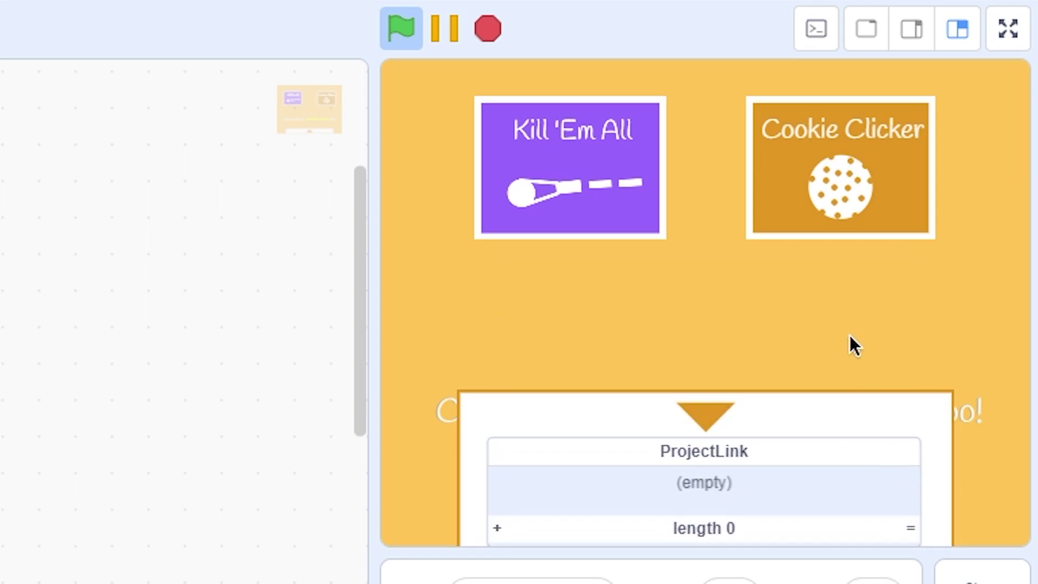